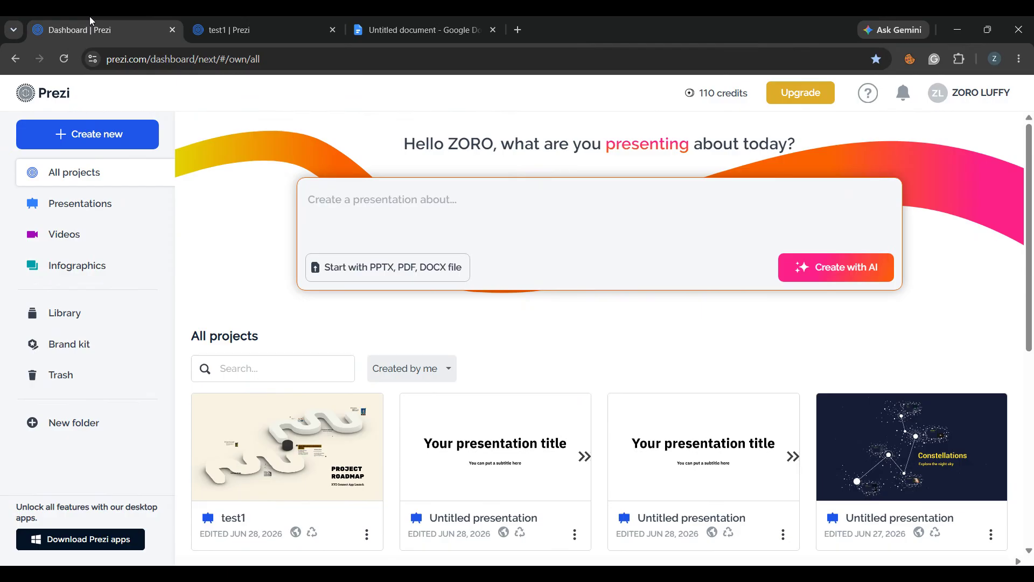
Step: Start a new presentation from a template, find the Blue Waves template in the gallery, and preview it
click(88, 133)
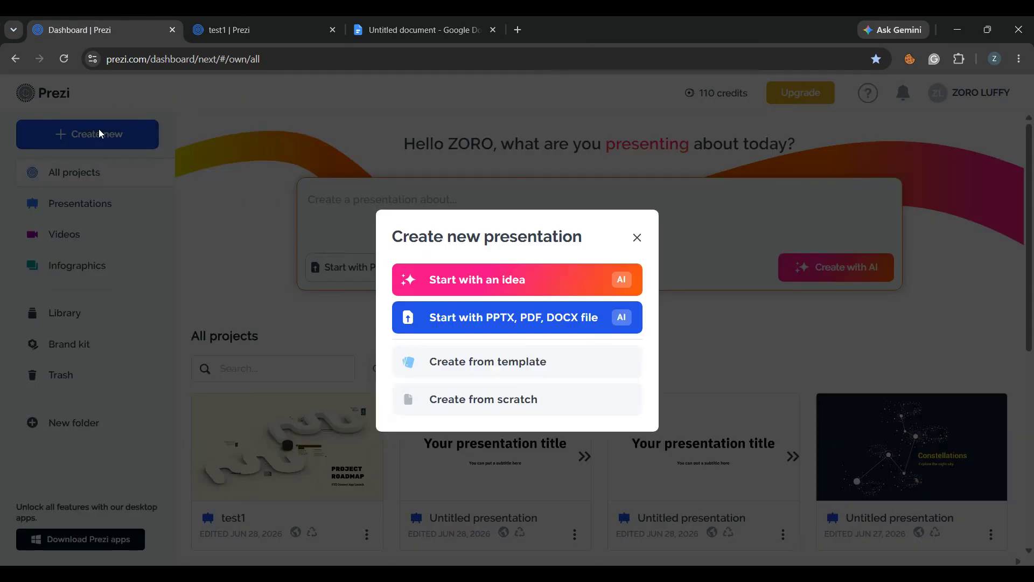
click(461, 362)
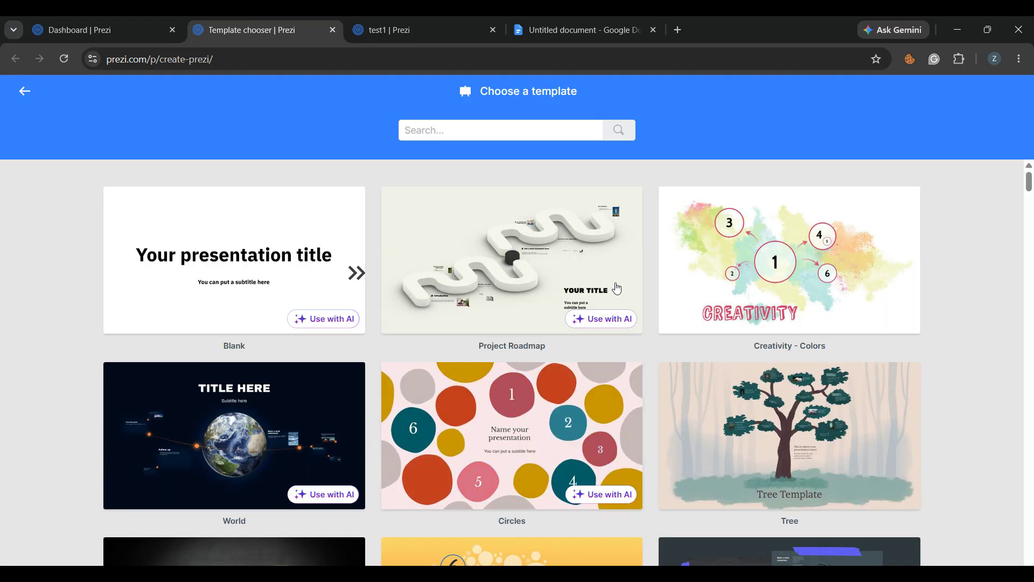
scroll(669, 393, down, 5)
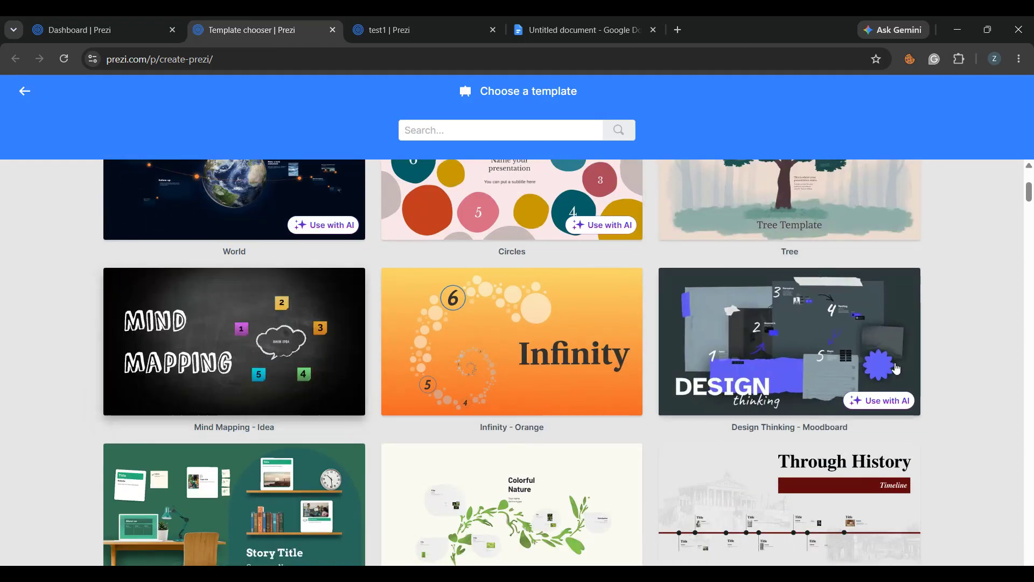
scroll(725, 400, down, 3)
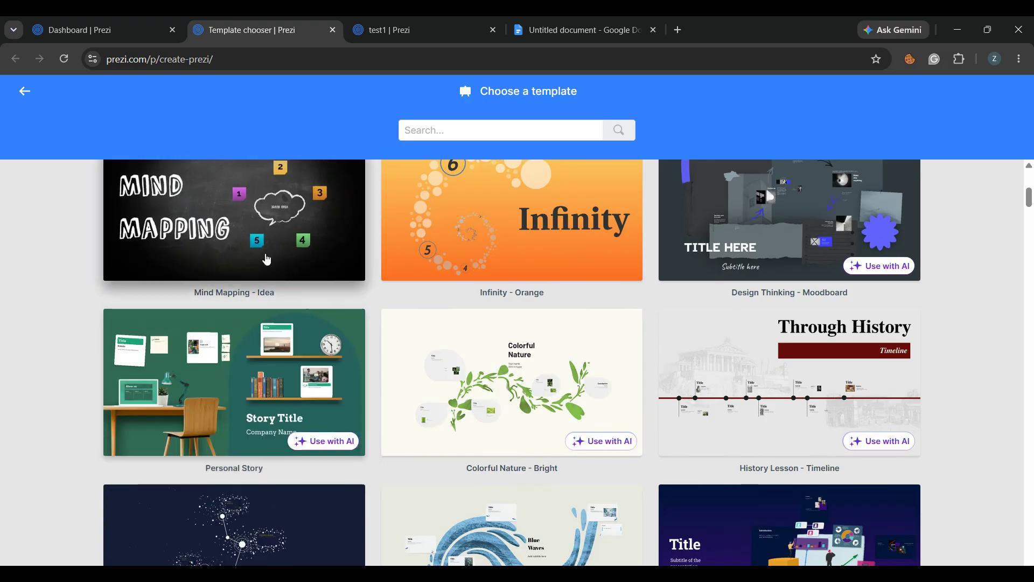
scroll(553, 392, down, 3)
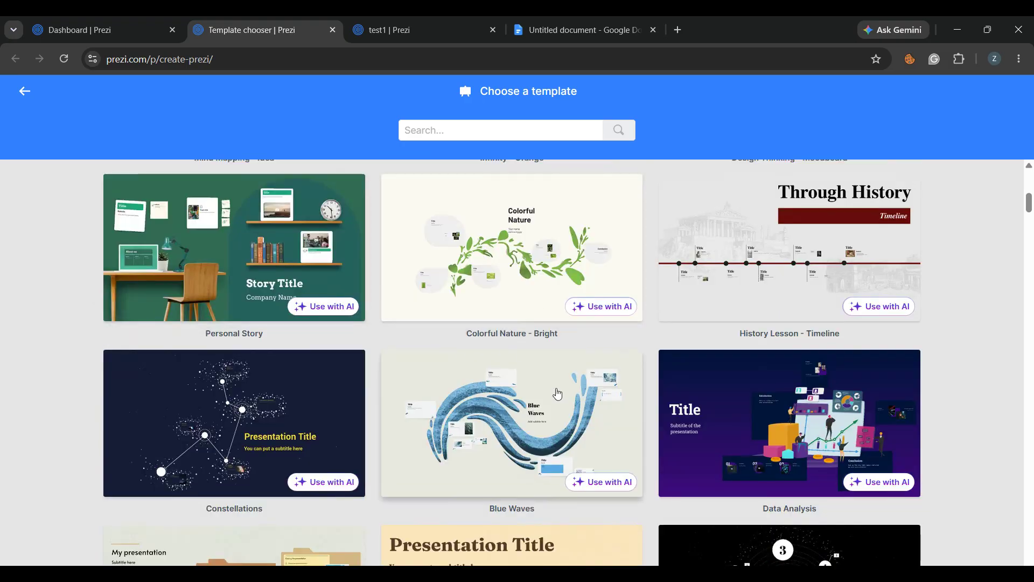
click(525, 411)
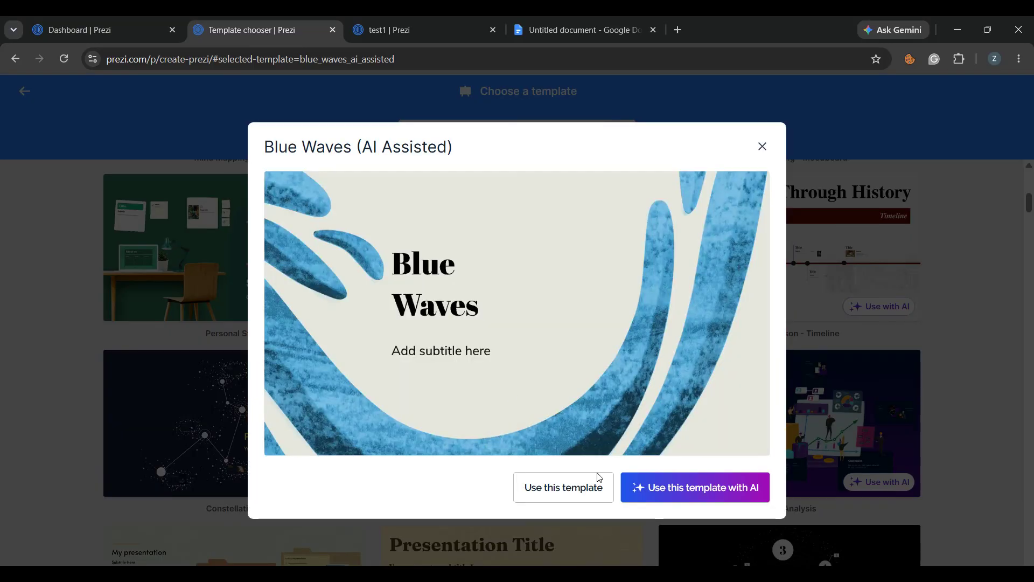
click(533, 434)
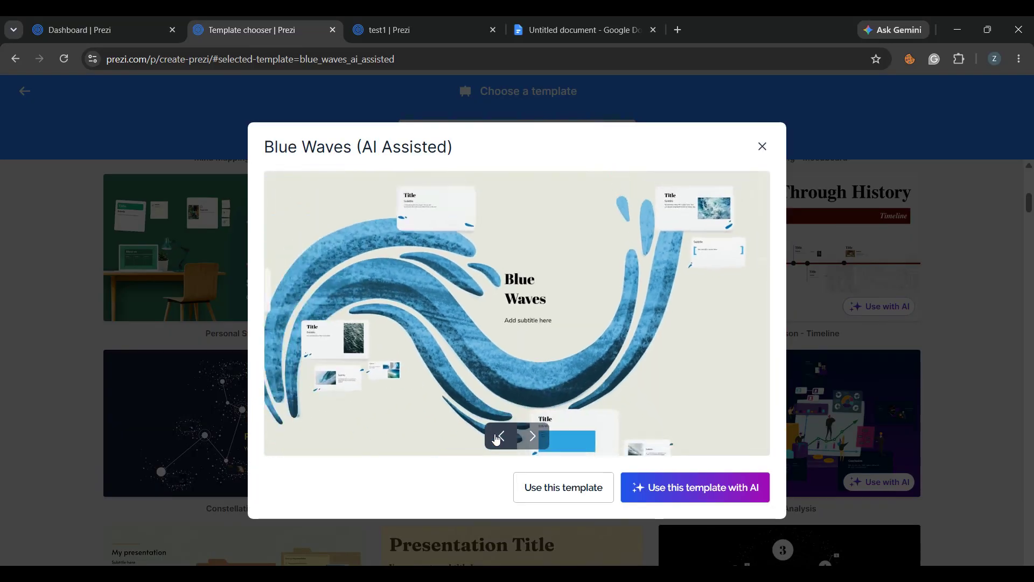
Step: Create the presentation from the Blue Waves template without AI, set its privacy to Public, and leave the background settings unchanged
click(552, 486)
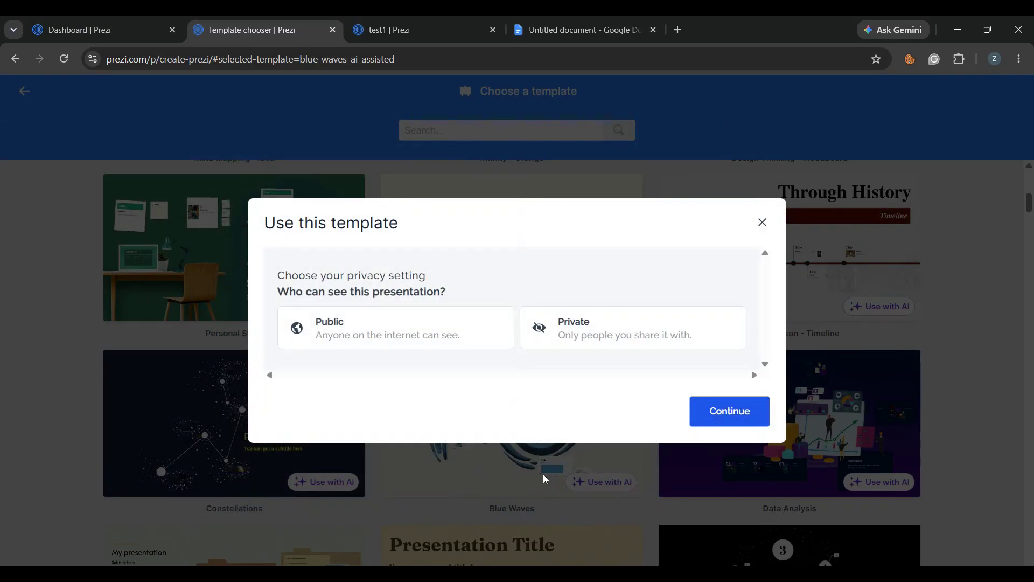
click(476, 340)
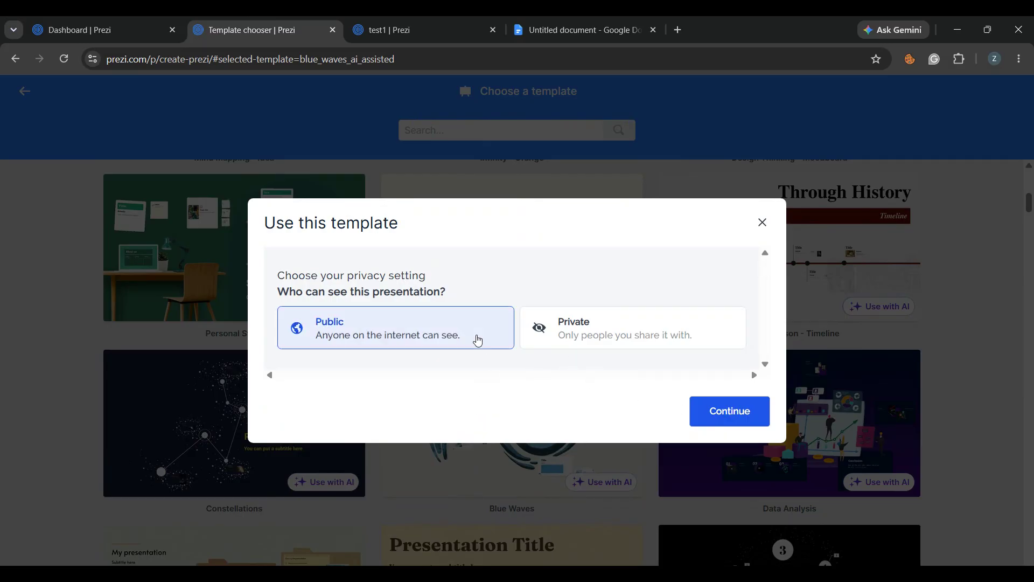
click(707, 419)
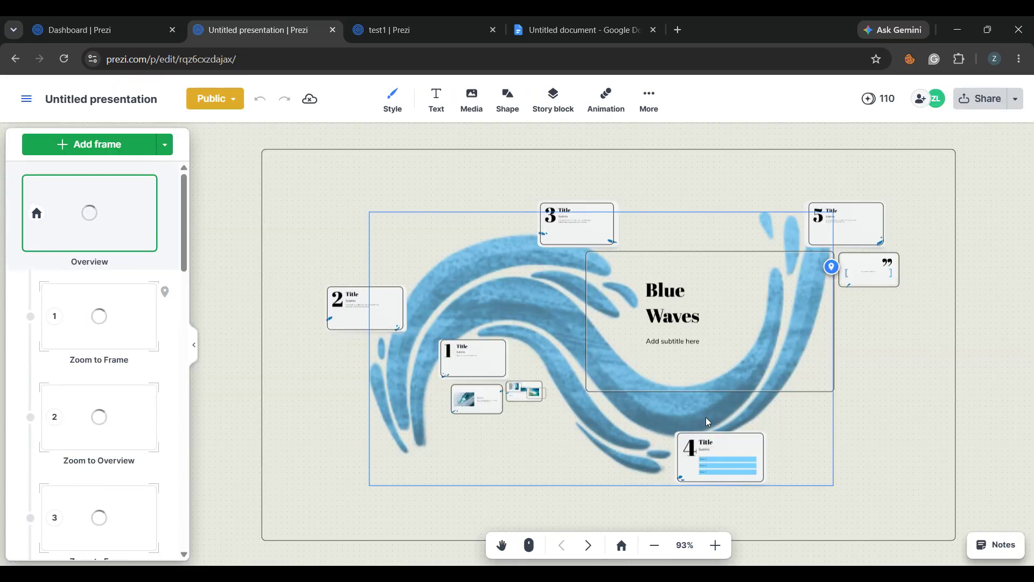
click(976, 347)
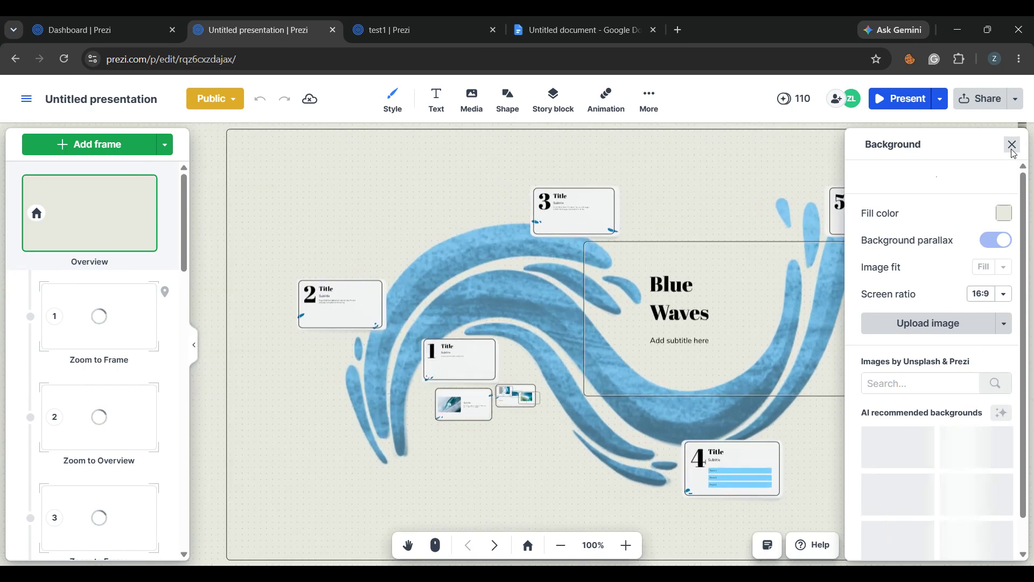
click(1012, 145)
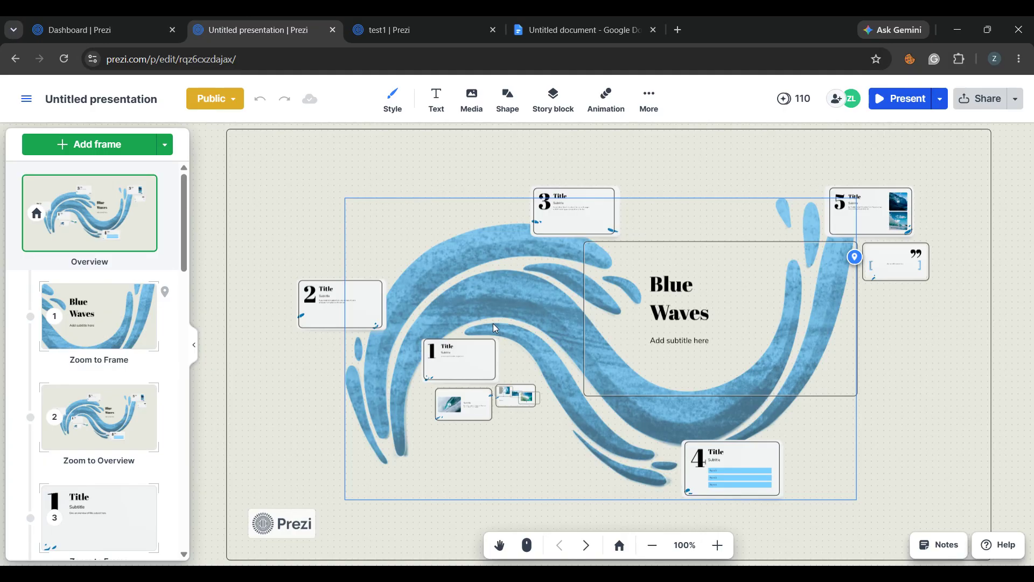
Step: Present the presentation and advance from the title frame through the overview, topic 1 and its image close-ups
click(895, 103)
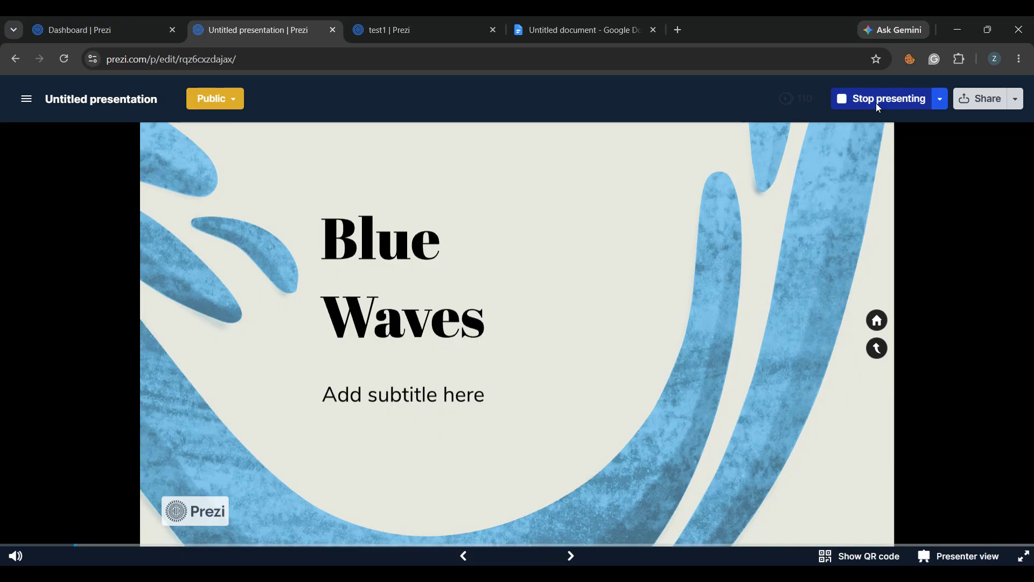
key(Right)
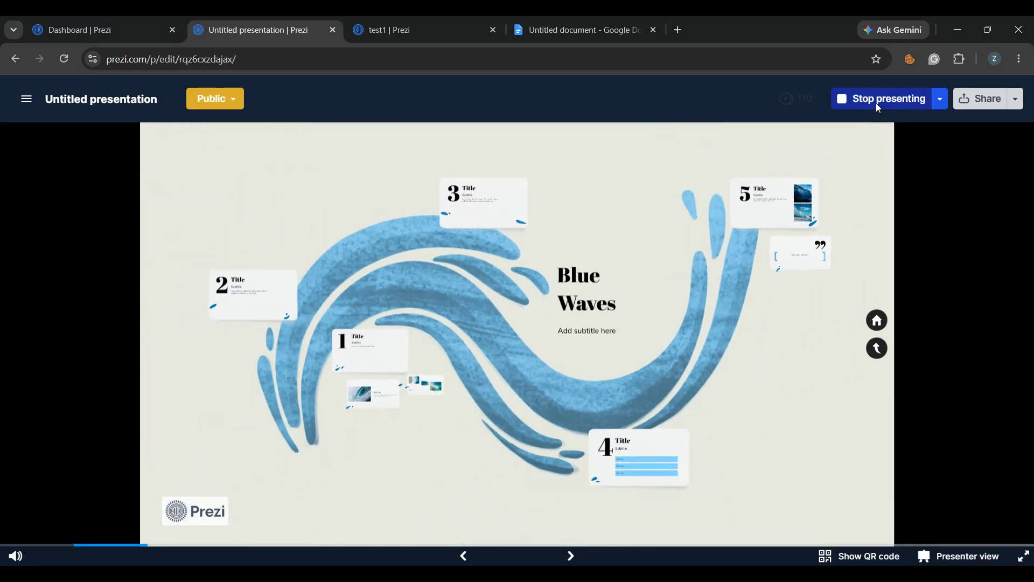
key(Right)
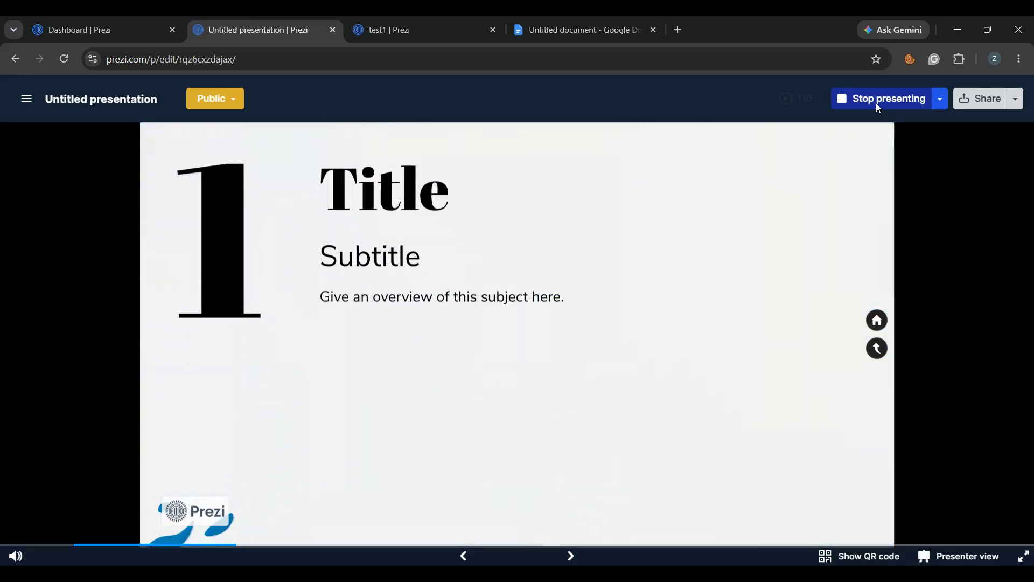
key(Right)
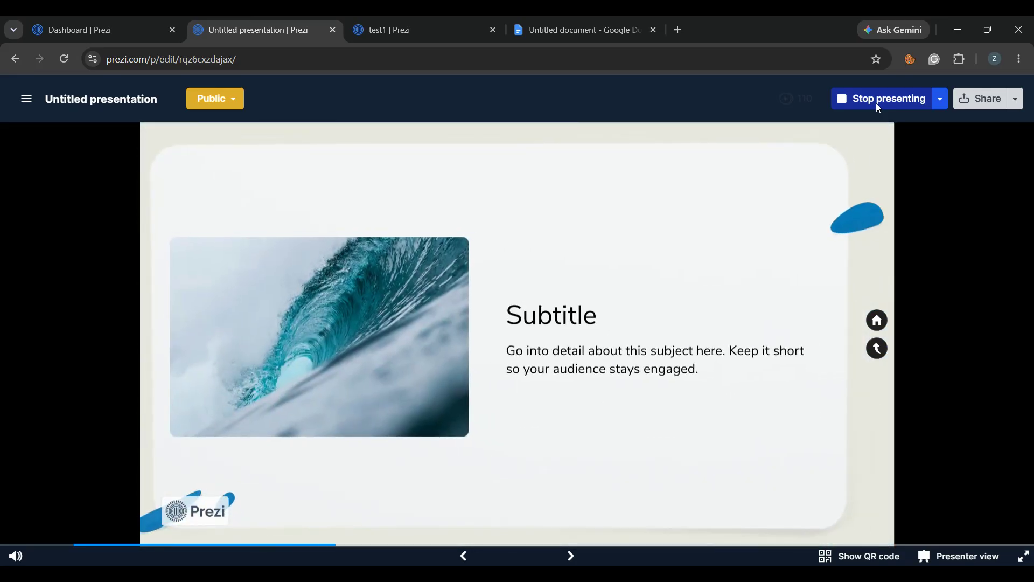
key(Right)
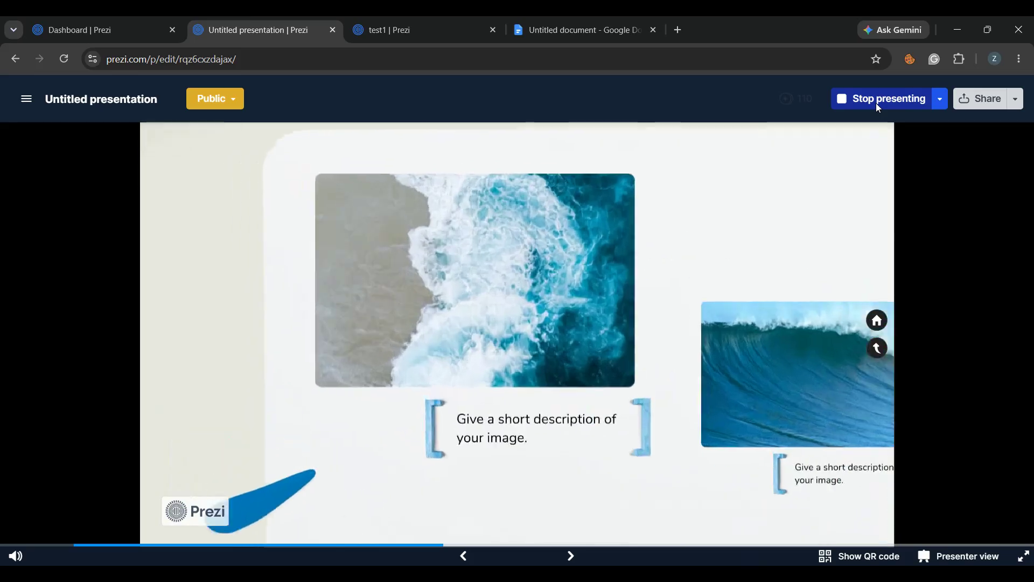
key(Right)
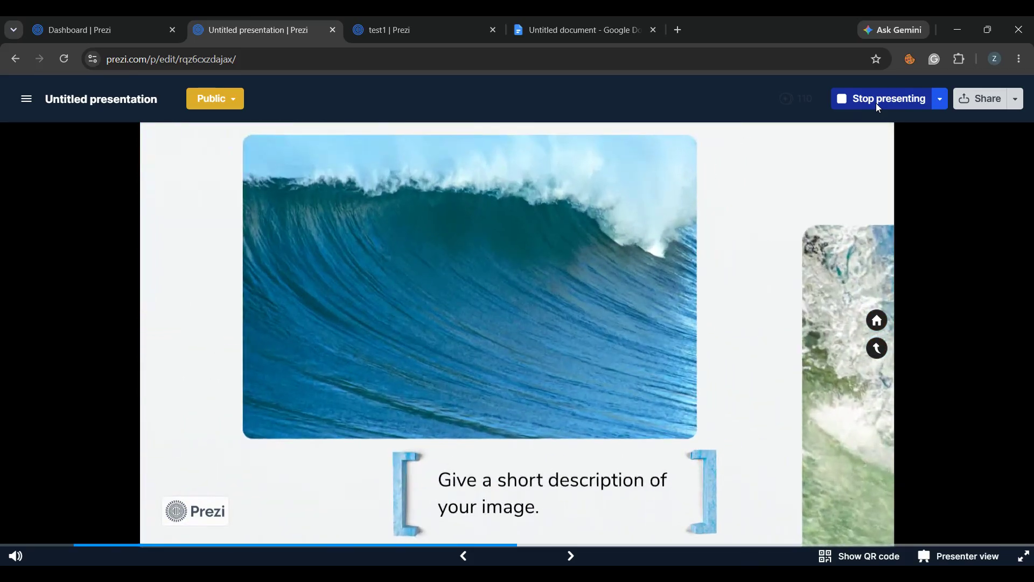
key(Right)
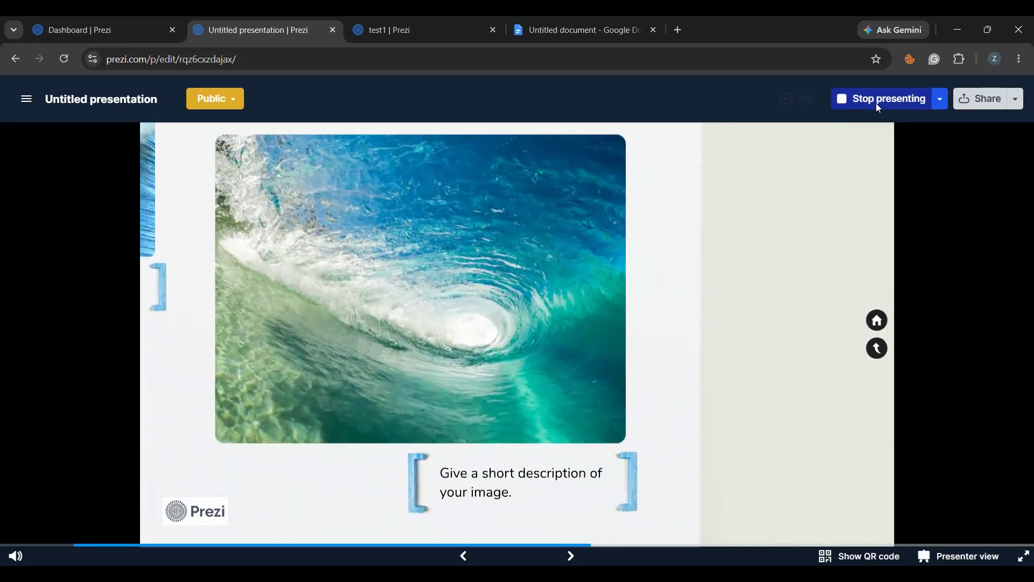
Step: Move between the overview and the Blue Waves title frame in the running presentation, and stop presenting
key(Home)
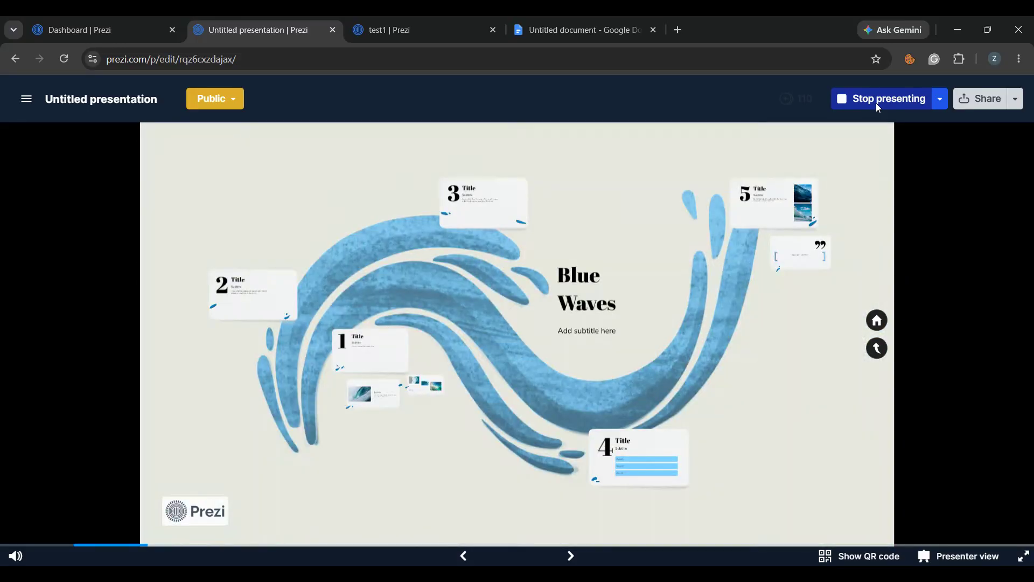
key(Right)
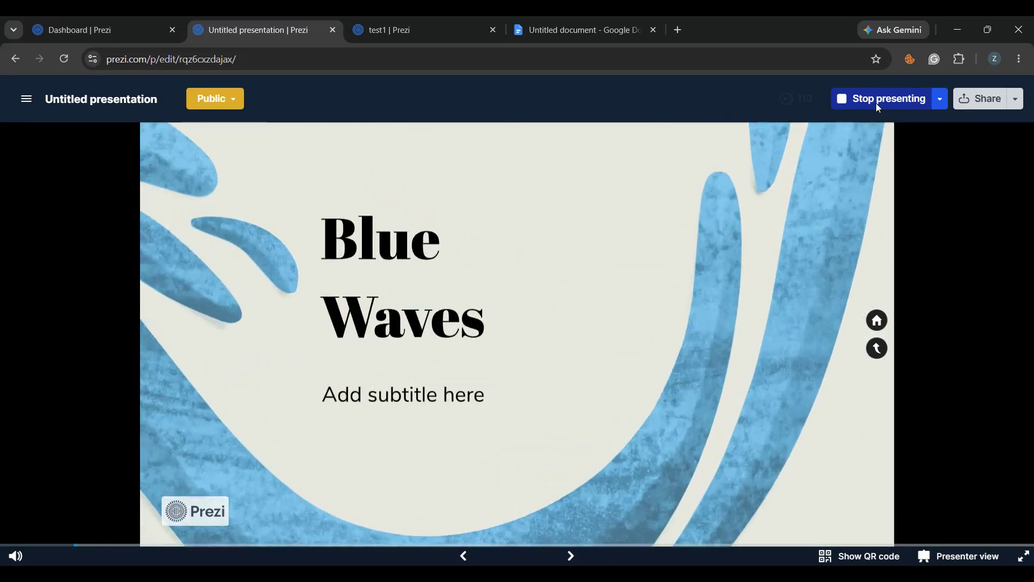
key(Home)
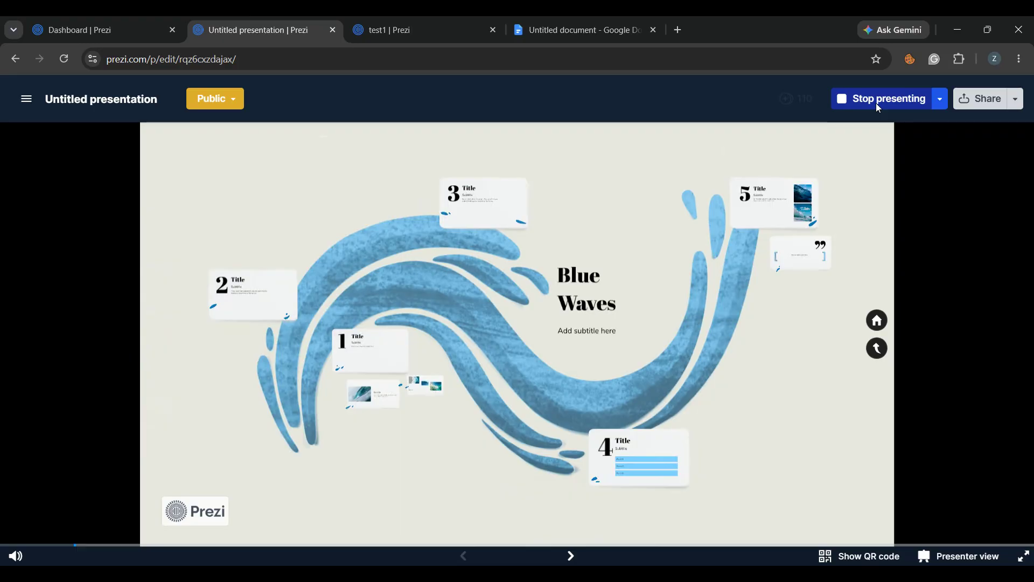
key(Right)
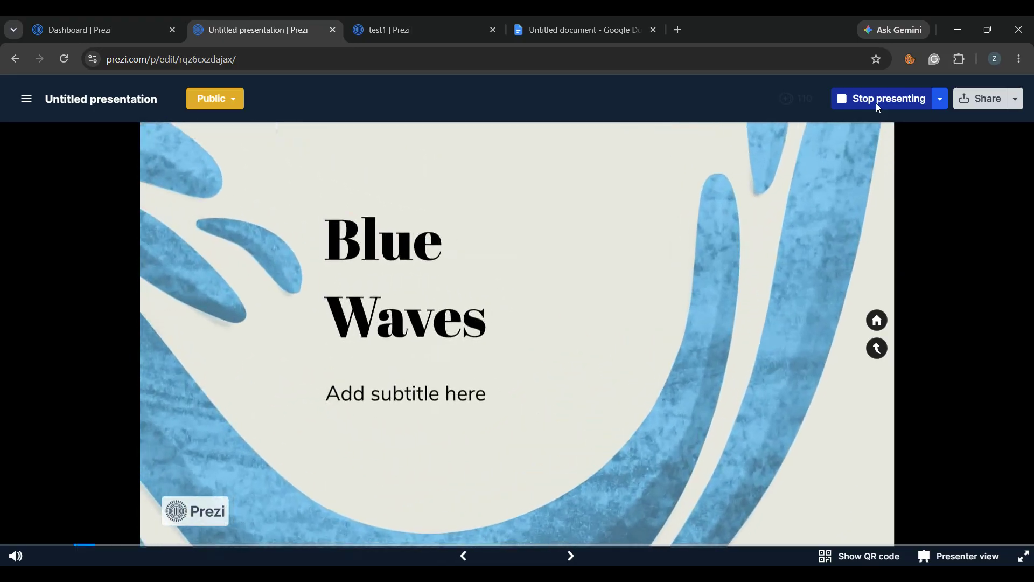
key(Right)
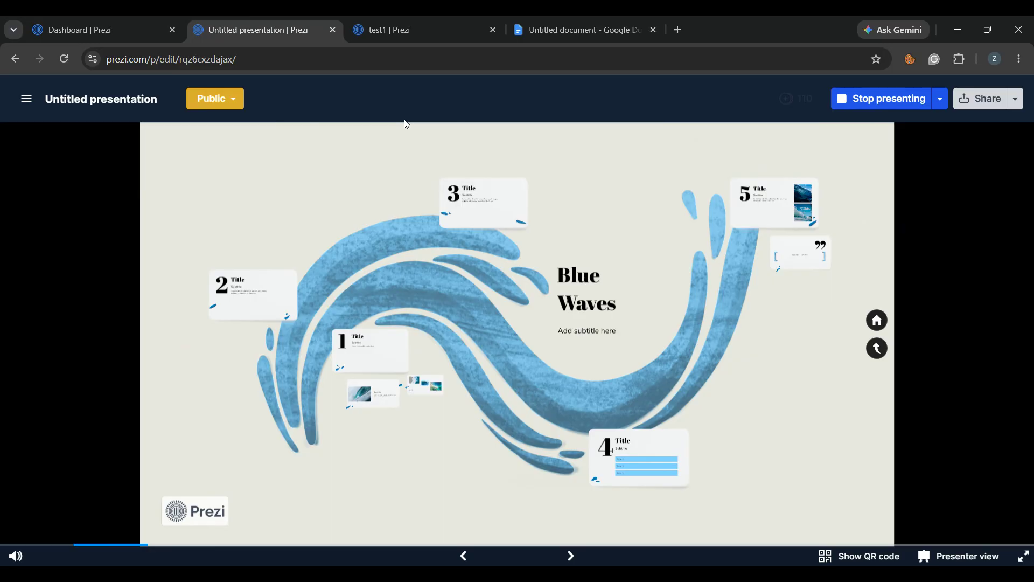
click(836, 101)
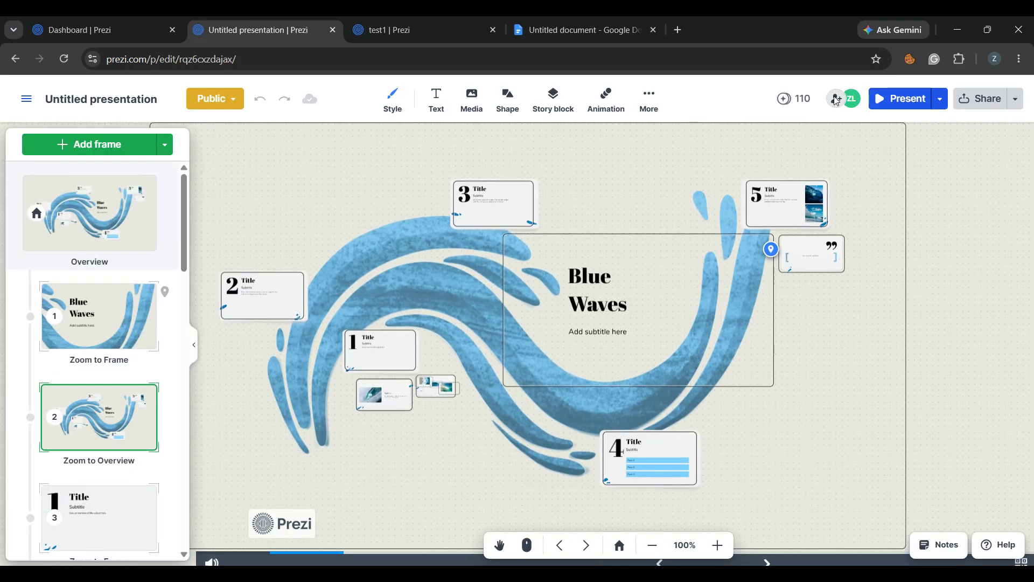
Step: Nudge the topic 2 frame and its card background image slightly to the left on the canvas
click(311, 295)
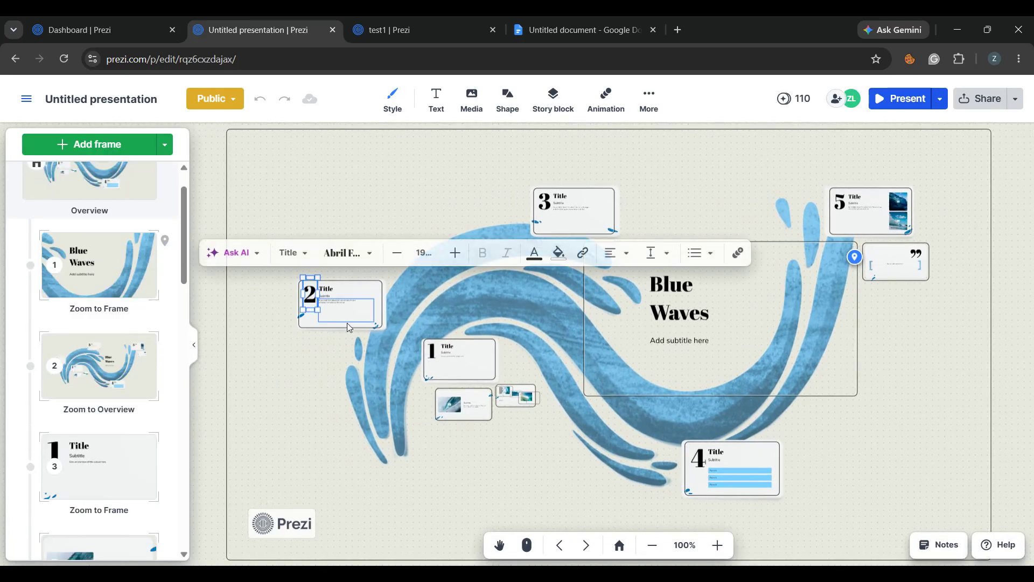
click(349, 328)
mouse_move(342, 305)
mouse_down()
mouse_move(353, 252)
mouse_move(288, 303)
mouse_move(326, 274)
mouse_move(339, 306)
mouse_up()
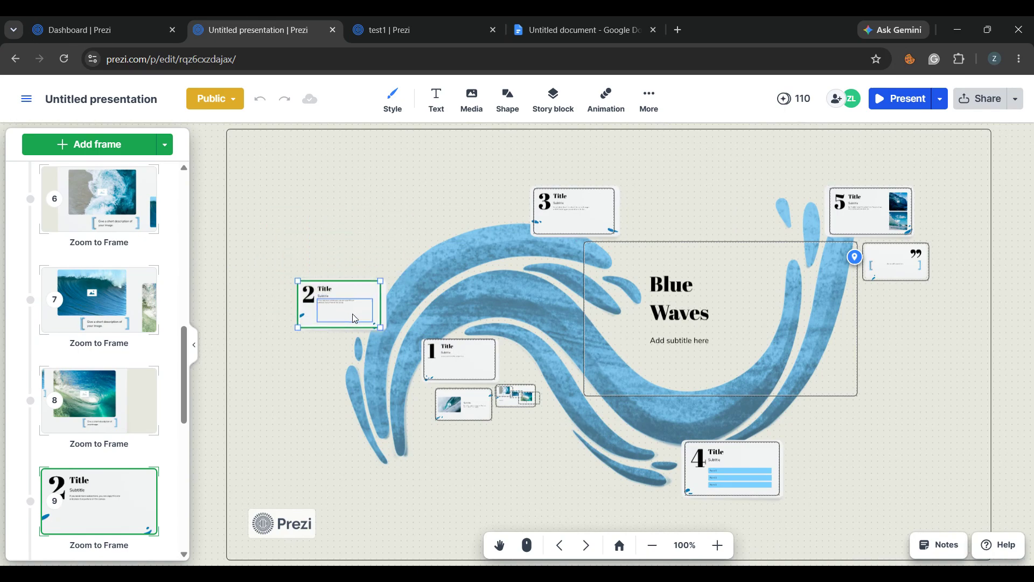
click(391, 310)
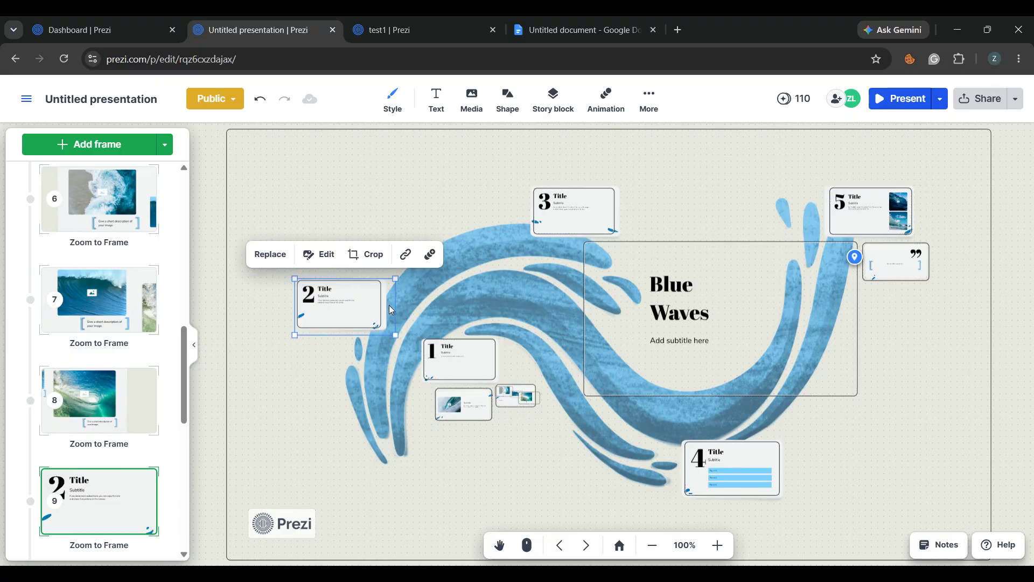
mouse_move(392, 310)
mouse_down()
mouse_move(398, 251)
mouse_move(306, 269)
mouse_move(332, 319)
mouse_move(389, 311)
mouse_up()
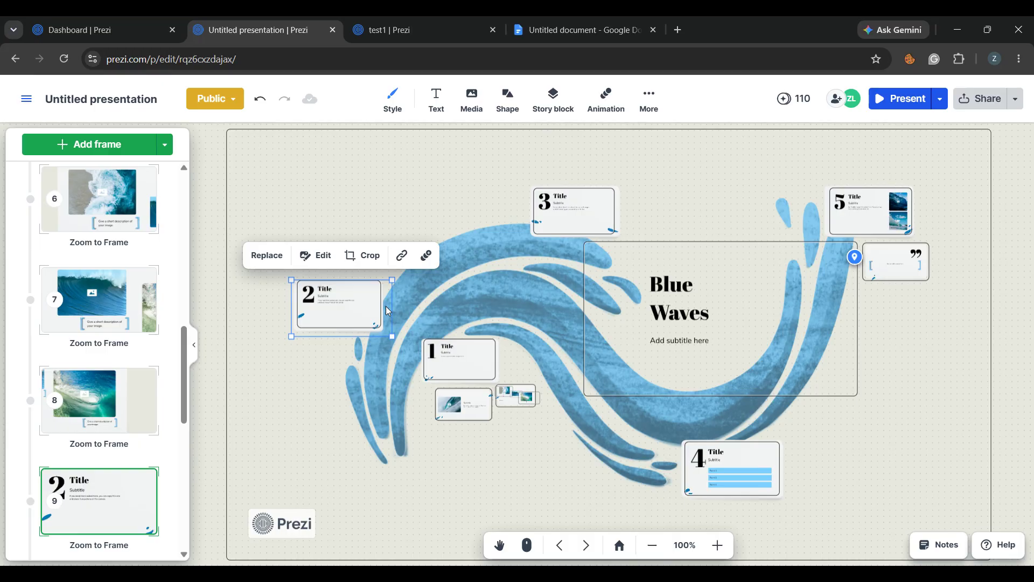
Step: Add a planet topic to the canvas in the lower-right area beside the topic 4 card
click(392, 299)
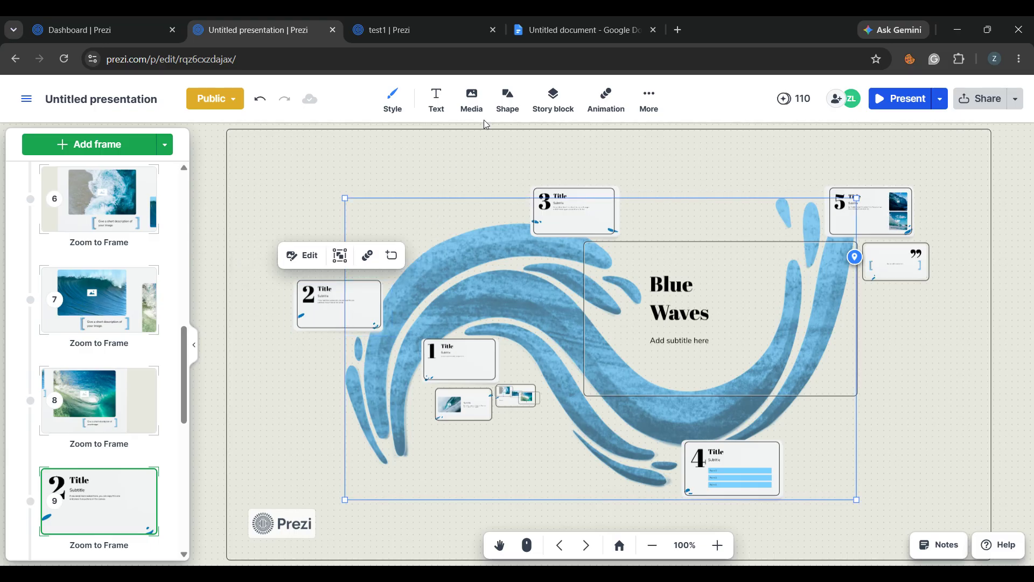
click(649, 98)
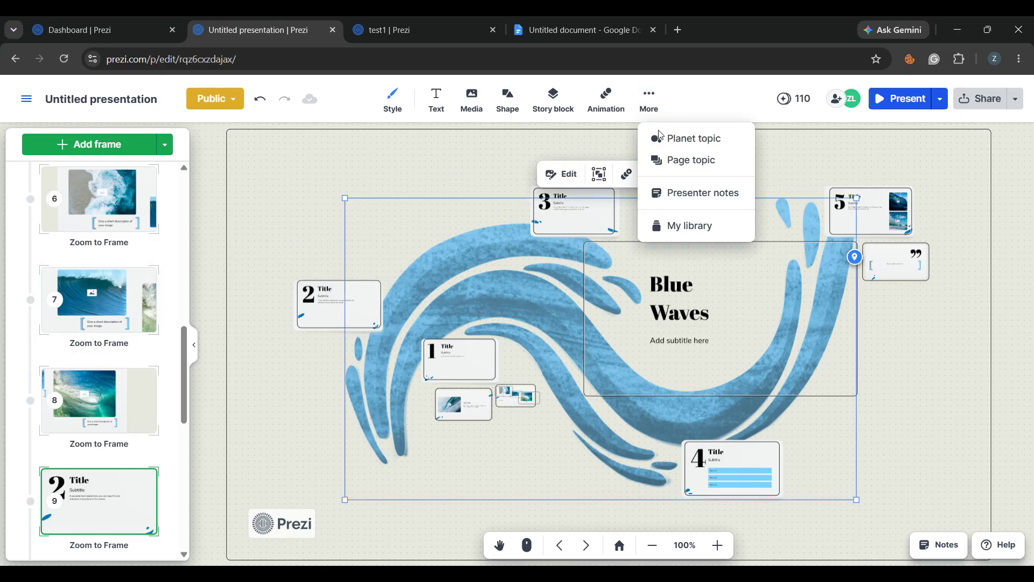
click(426, 163)
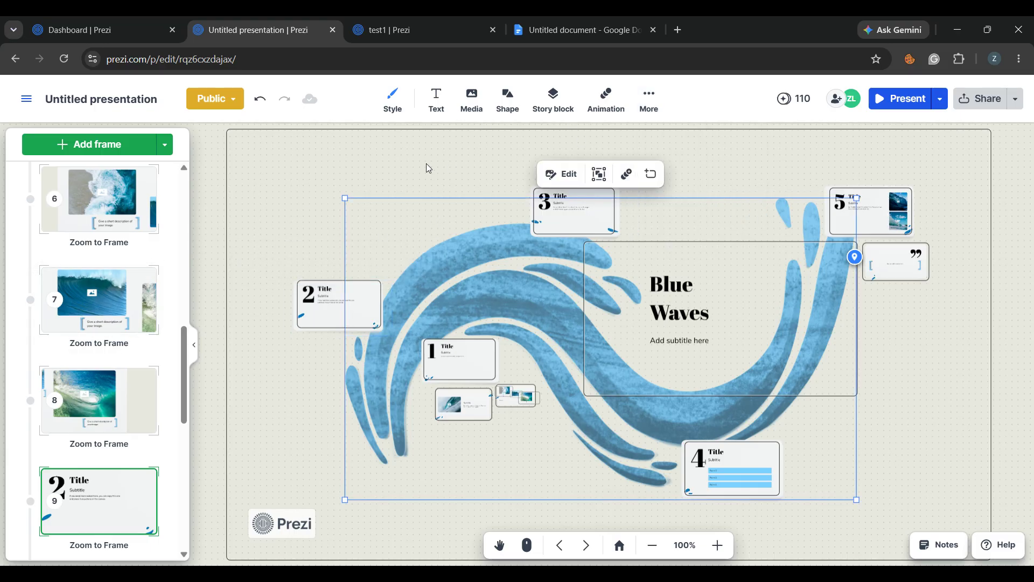
click(649, 99)
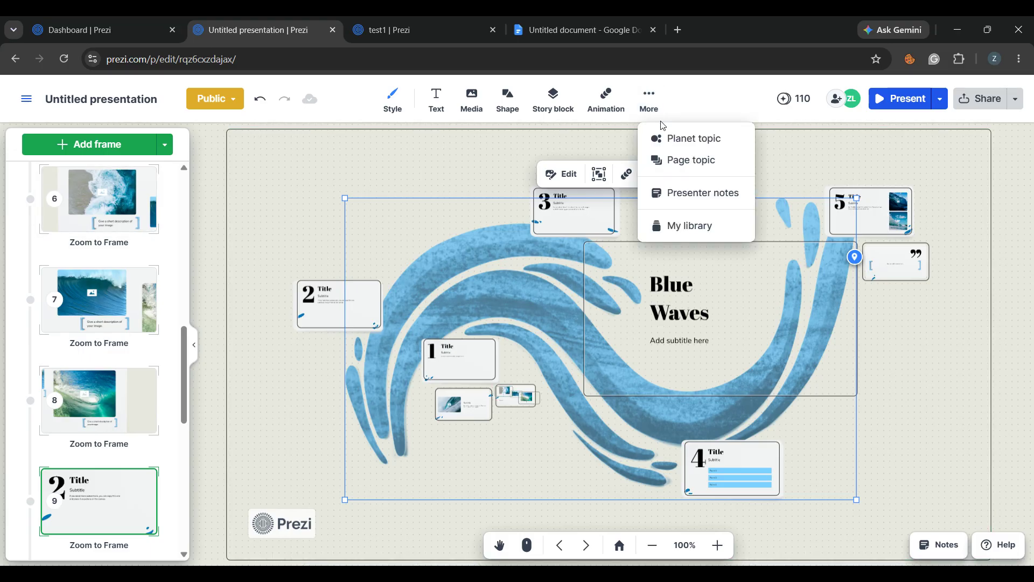
click(657, 138)
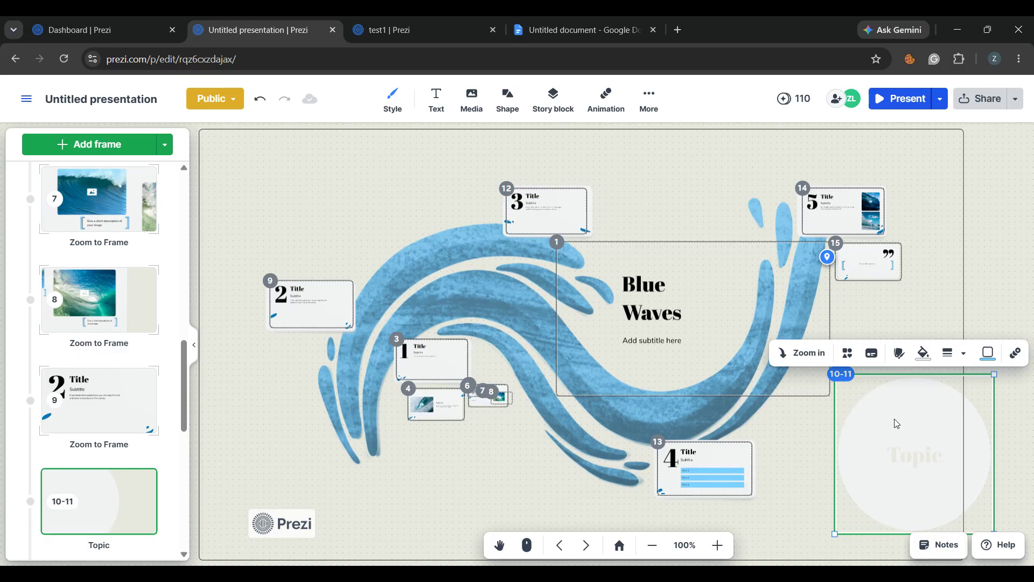
Step: Open the new planet topic to examine its content and topic path settings, and return to the parent overview
click(105, 397)
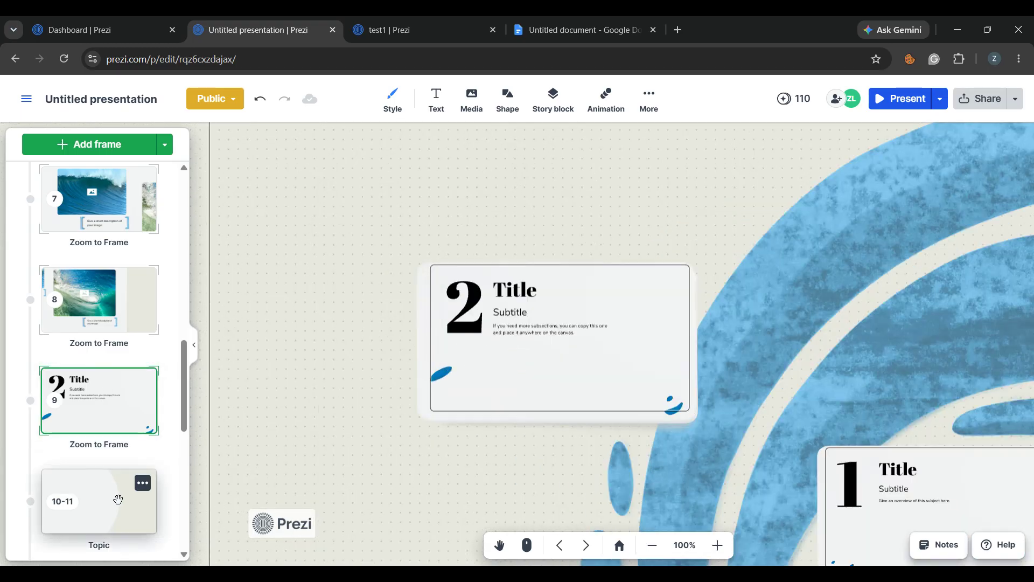
click(117, 499)
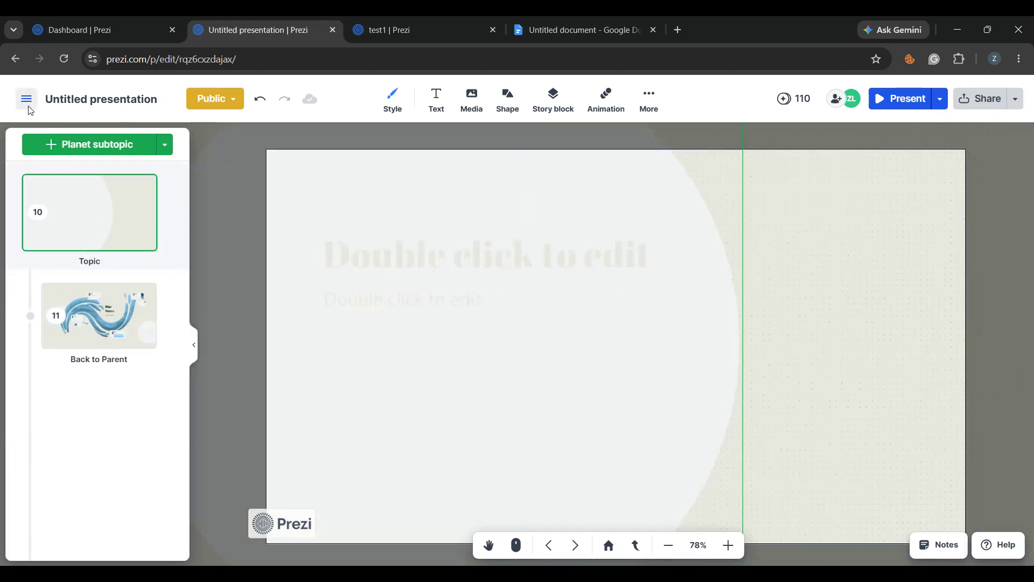
click(29, 108)
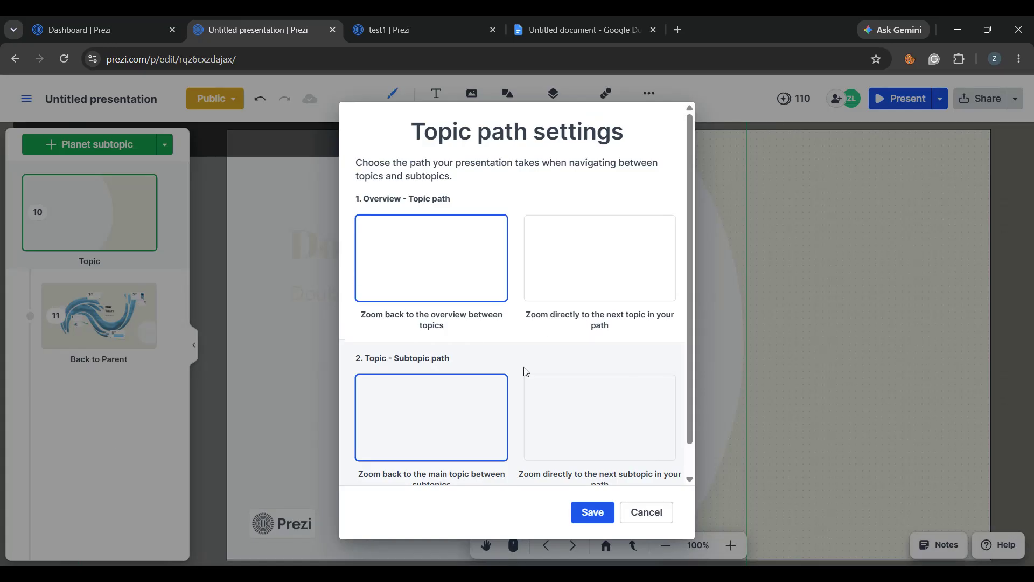
click(647, 512)
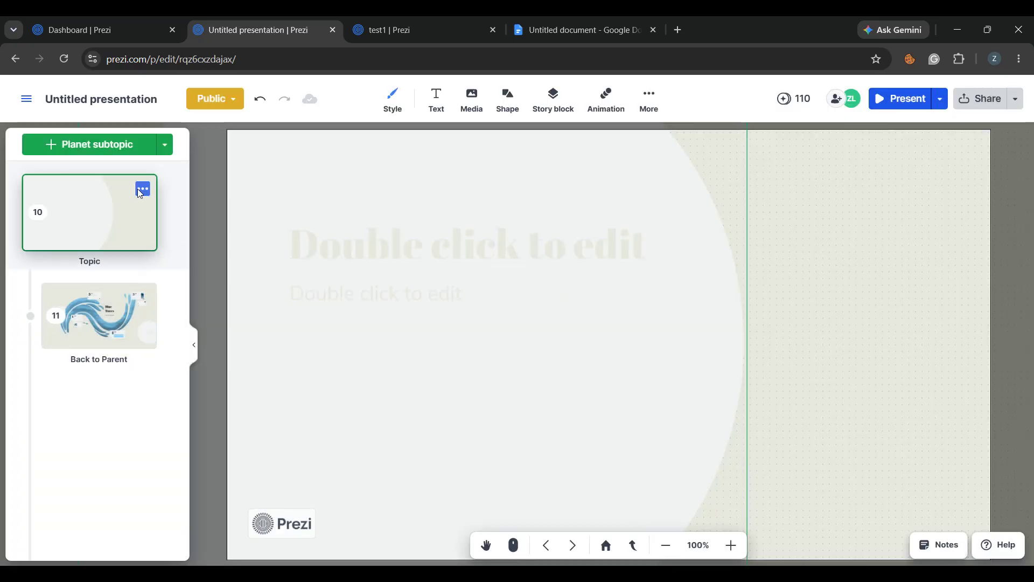
click(124, 327)
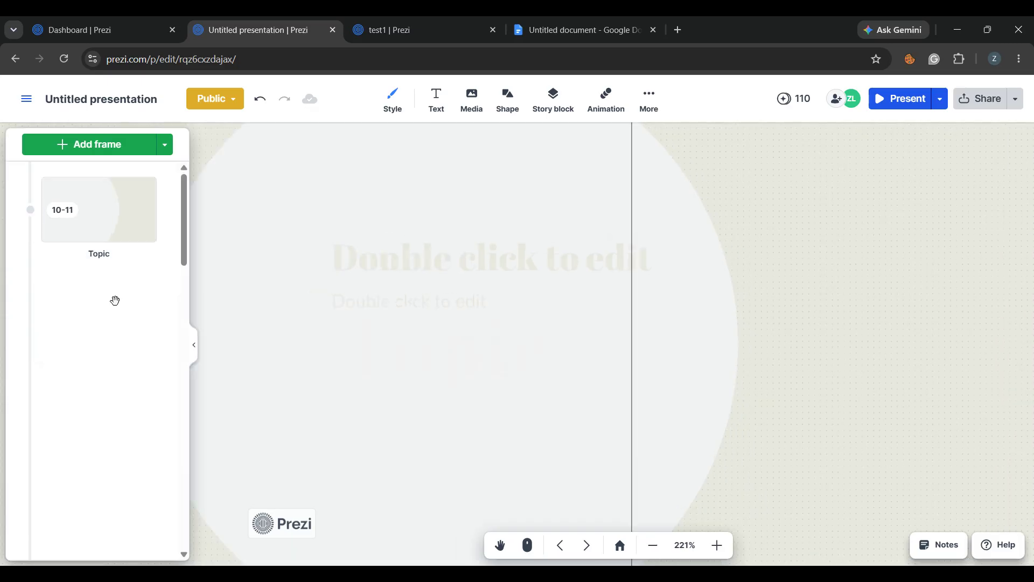